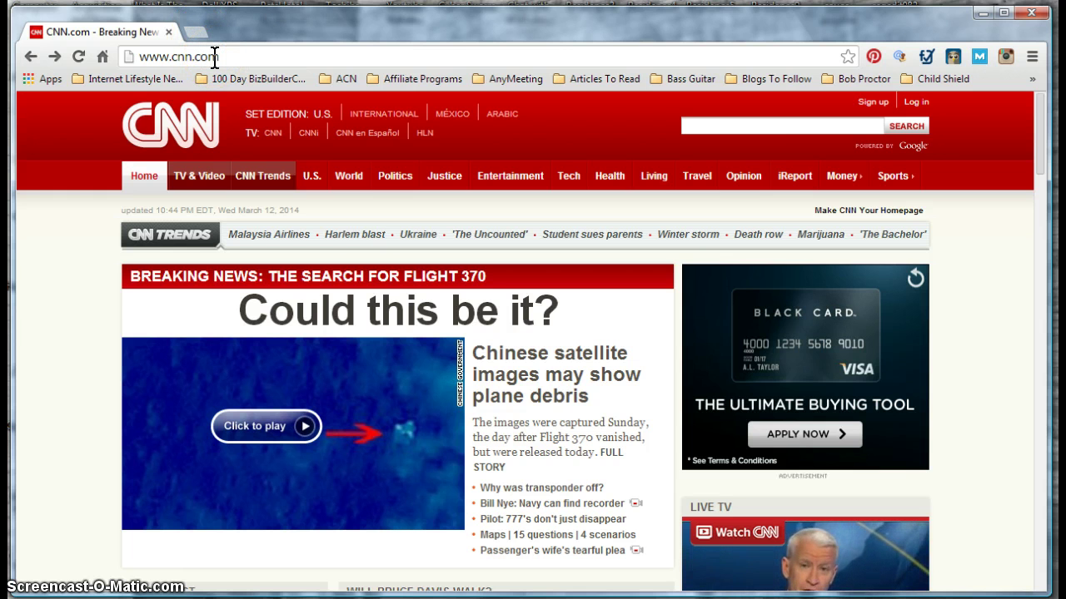
left_click(199, 34)
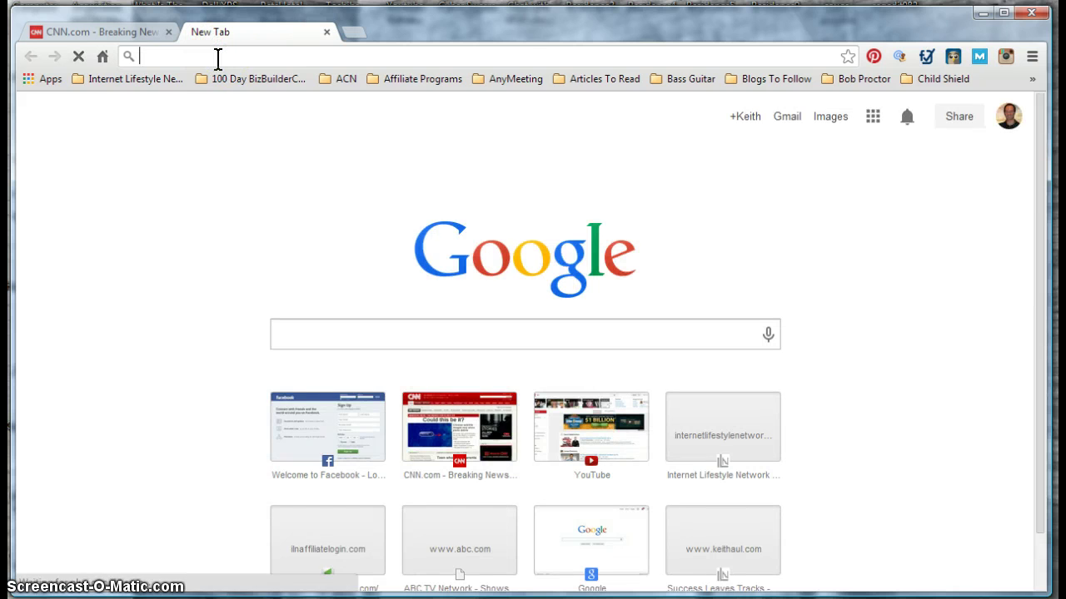
type("plus.google.com")
key("Return")
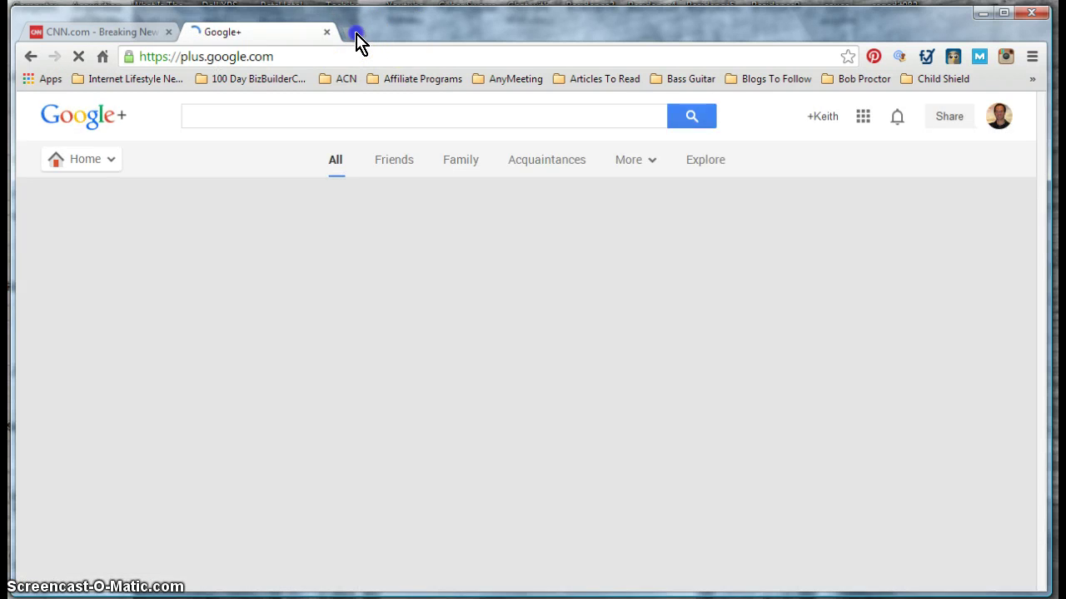
left_click(356, 37)
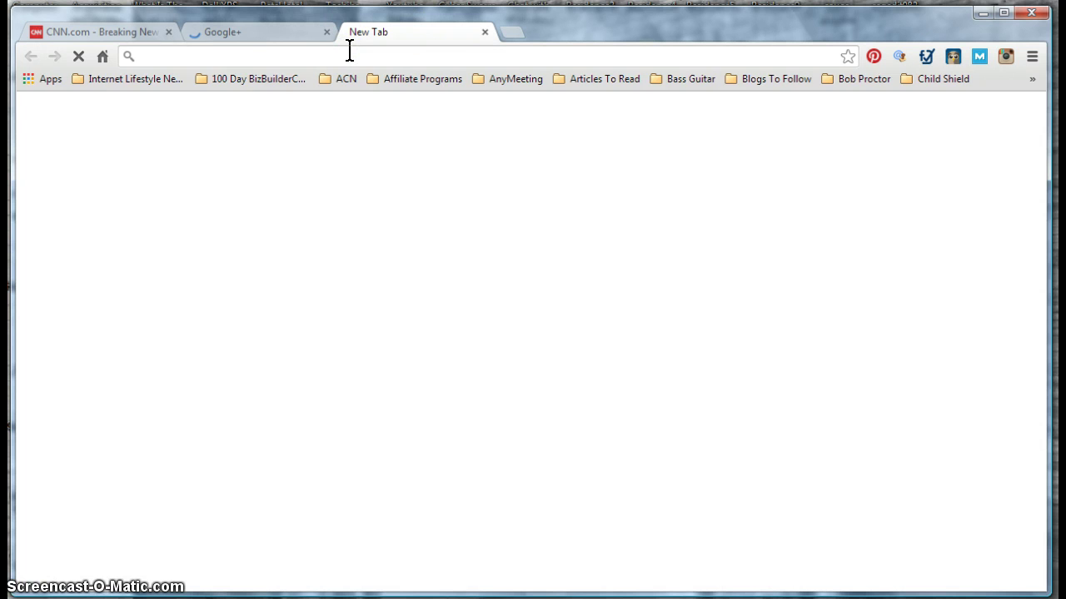
type("facebook.com")
key("Return")
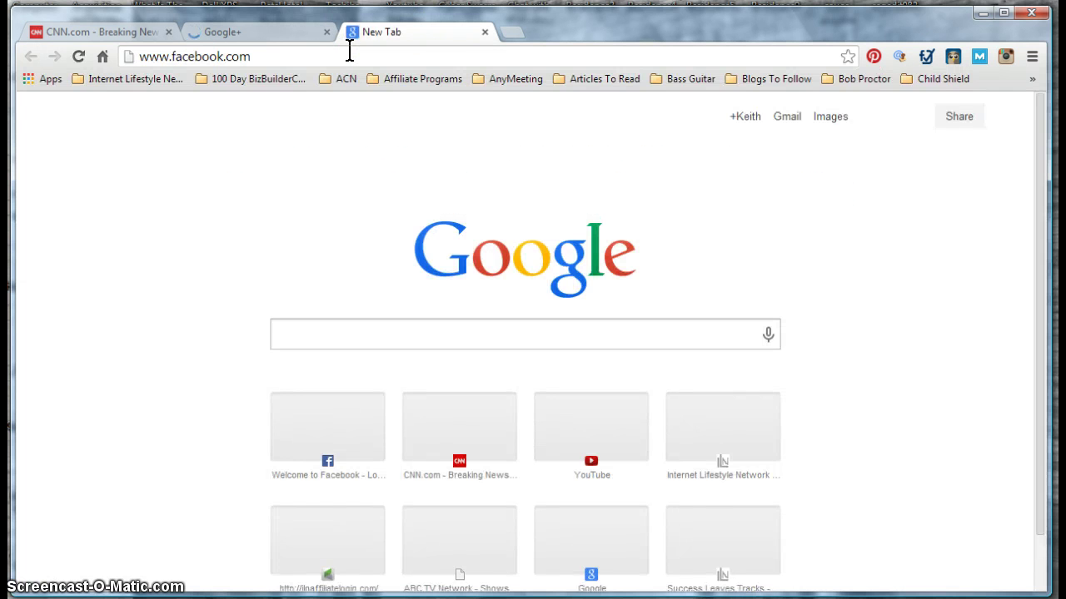
left_click(511, 31)
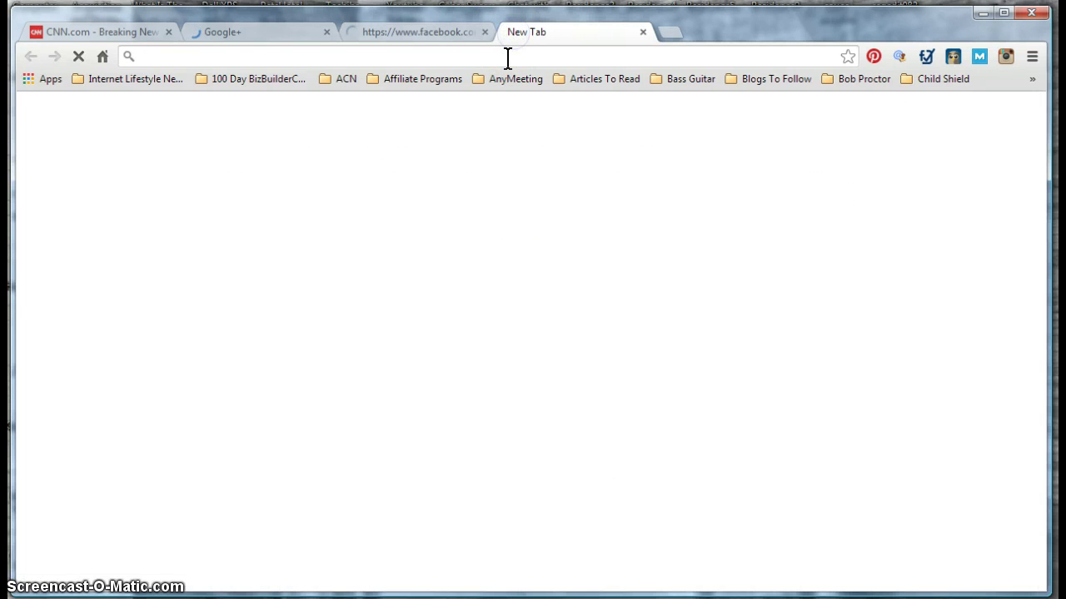
left_click(507, 57)
type("pin")
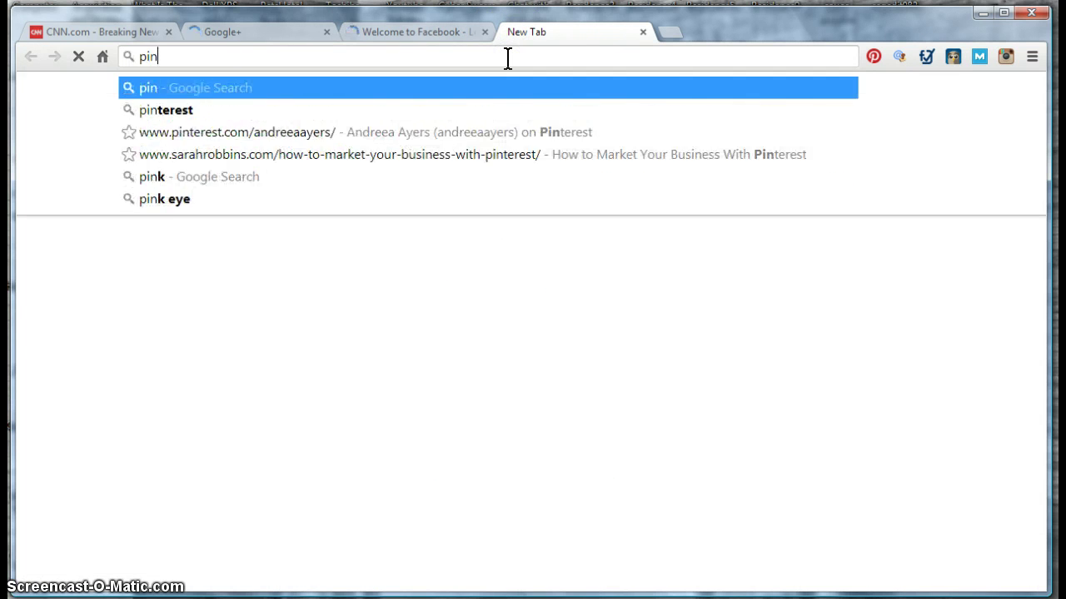
type("terest")
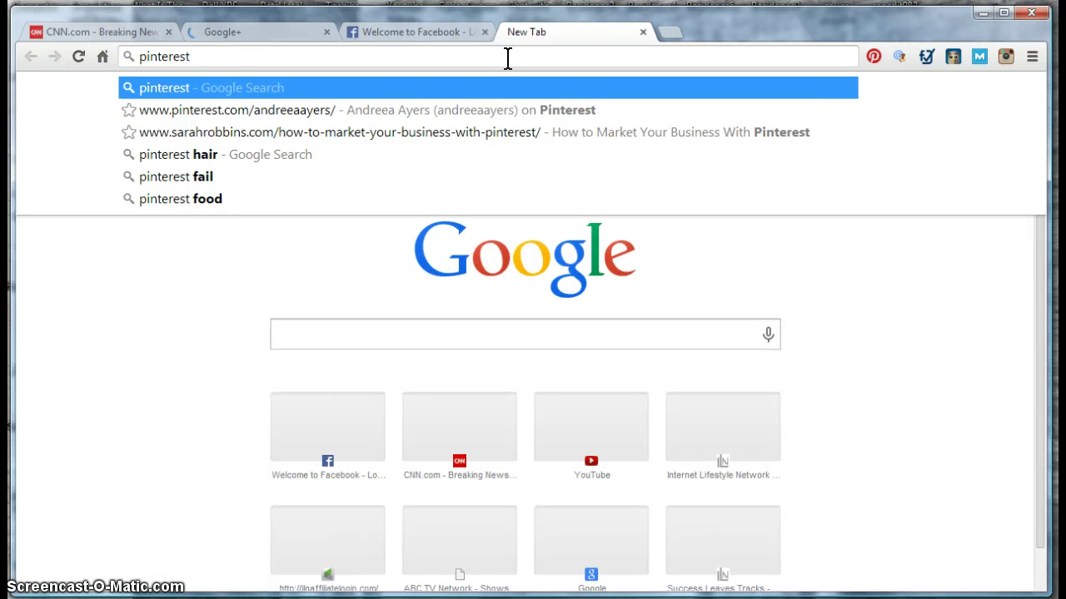
key("ctrl+Return")
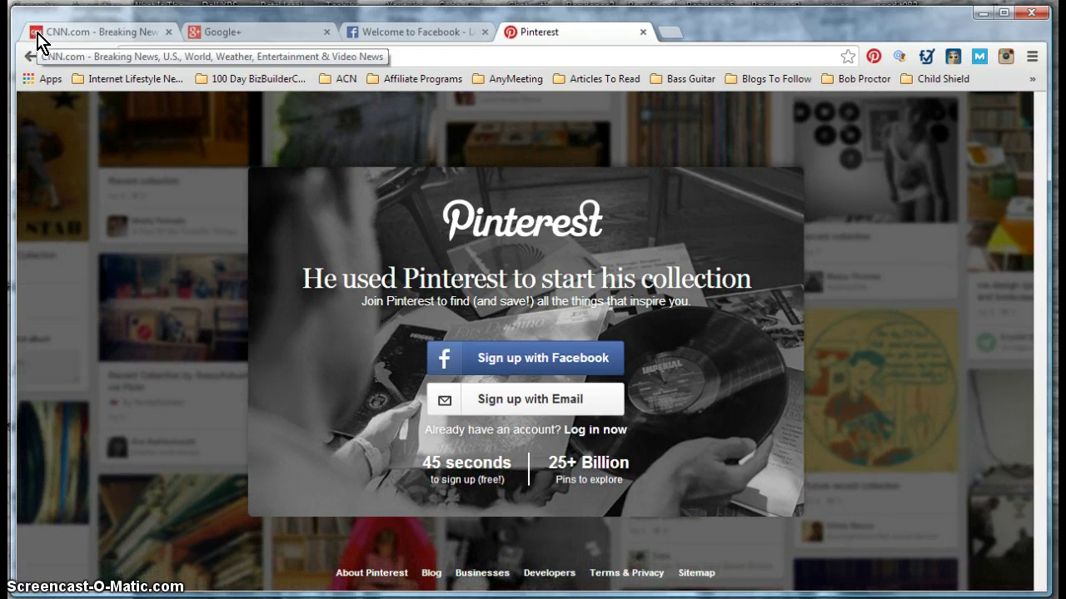
- Return to the CNN tab, zoom it in to 125%, then back out to 100%
left_click(37, 35)
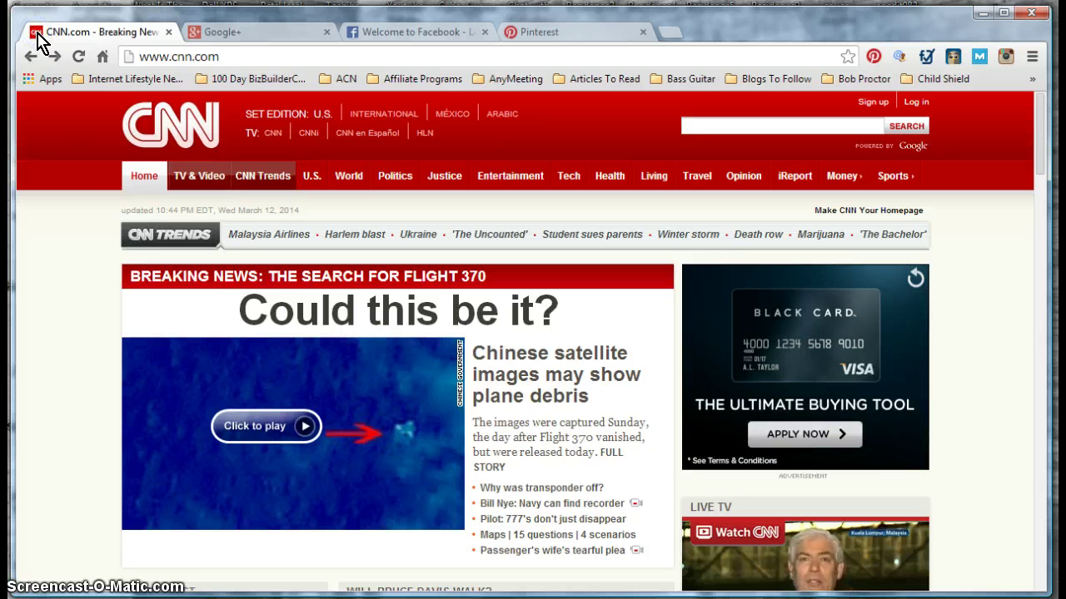
right_click(38, 42)
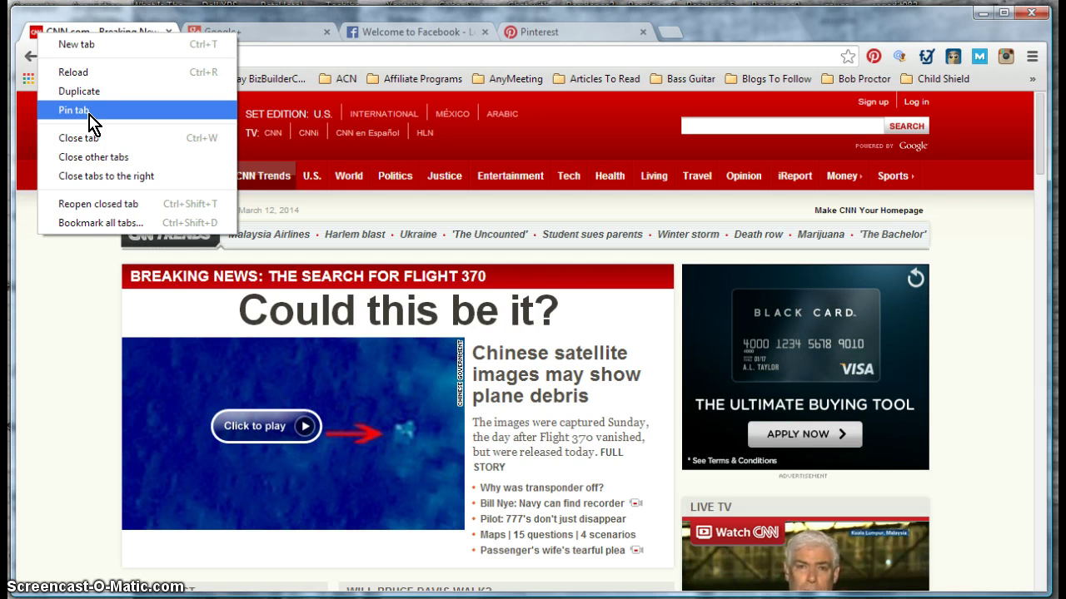
left_click(70, 282)
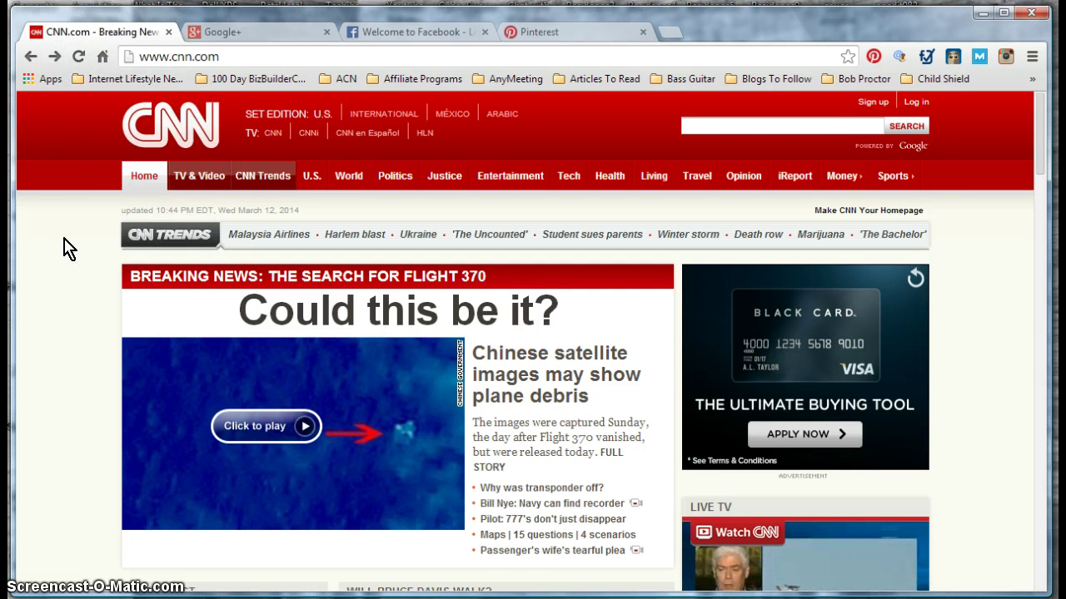
key("ctrl+plus")
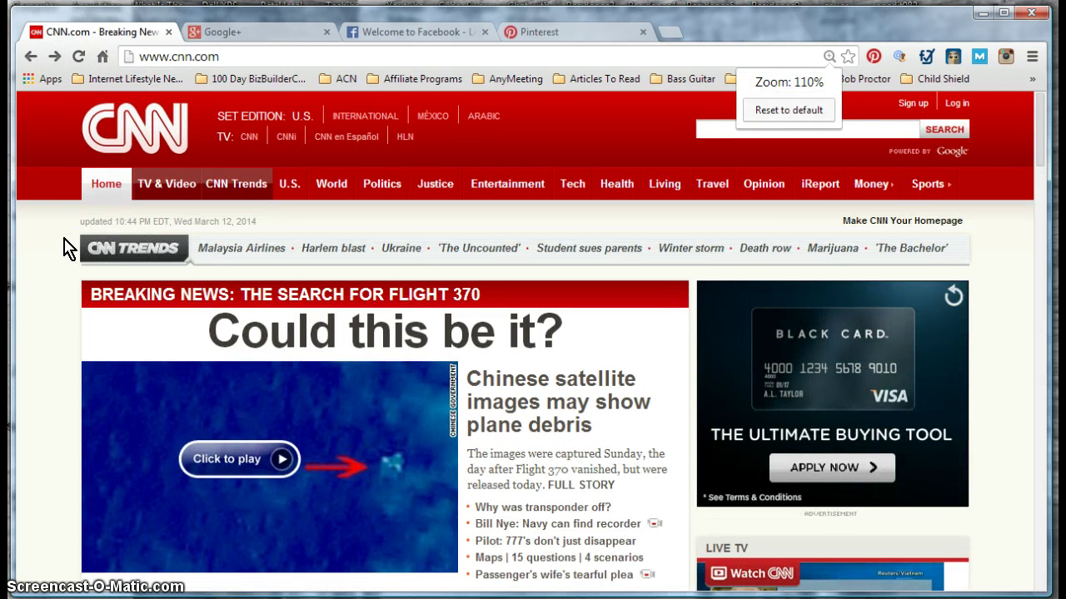
key("ctrl+plus")
key("ctrl+minus")
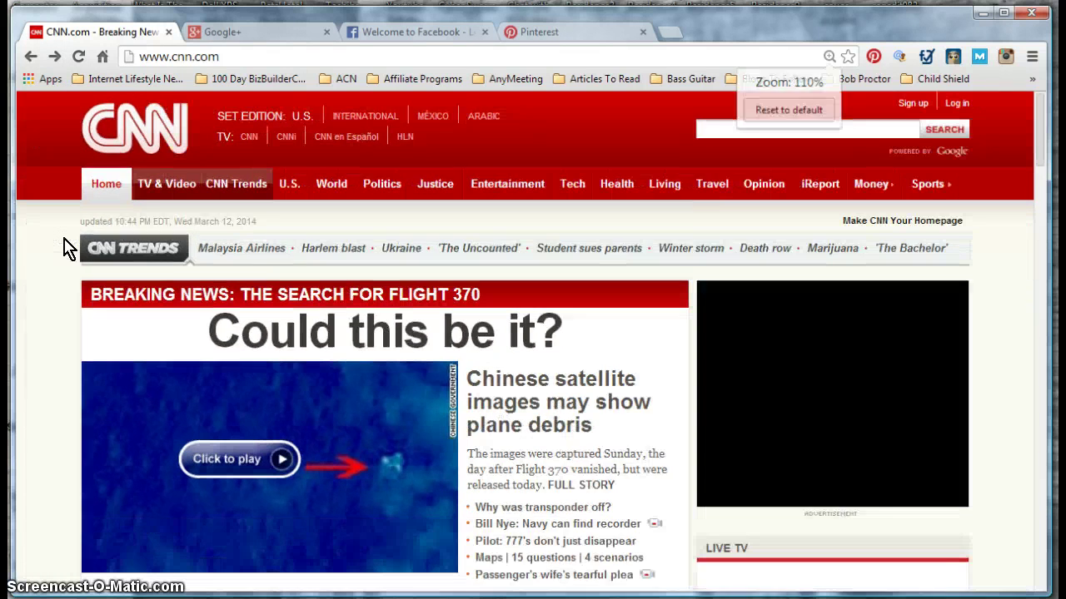
key("ctrl+minus")
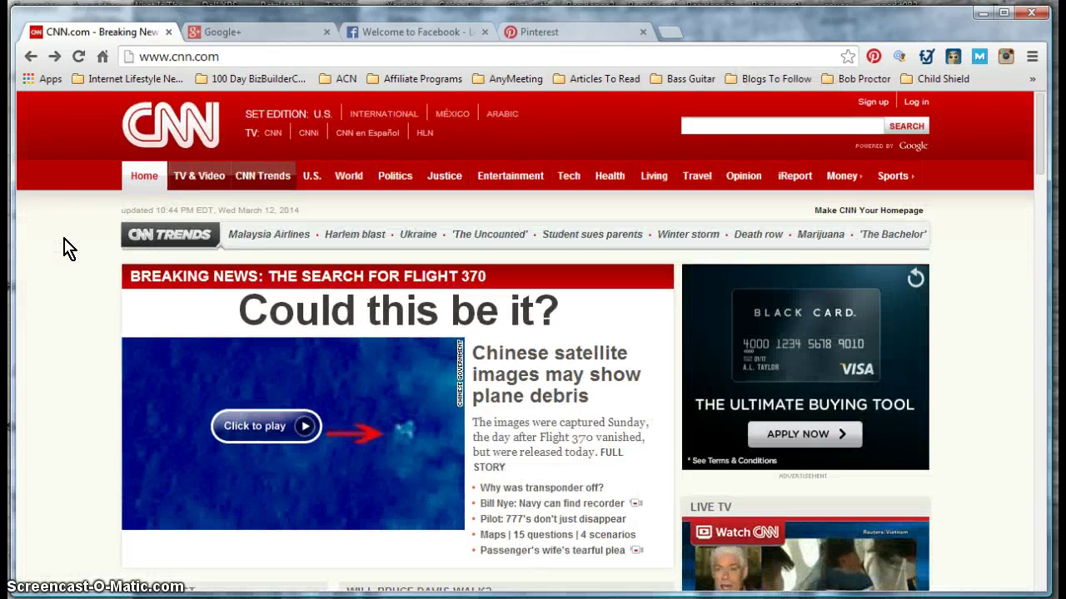
- Pin the CNN and Google+ tabs
right_click(39, 42)
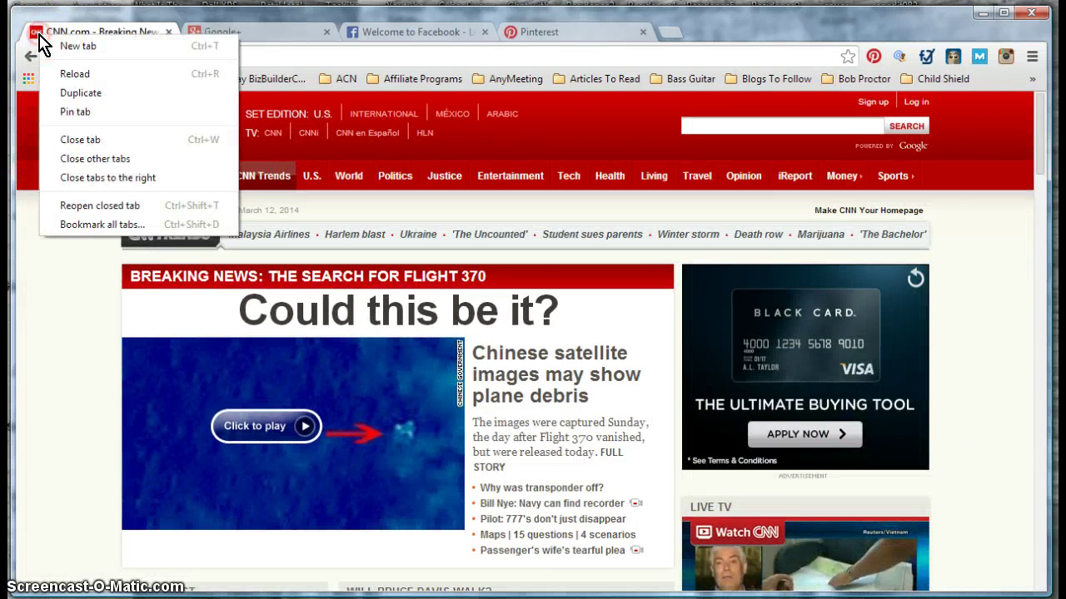
left_click(98, 122)
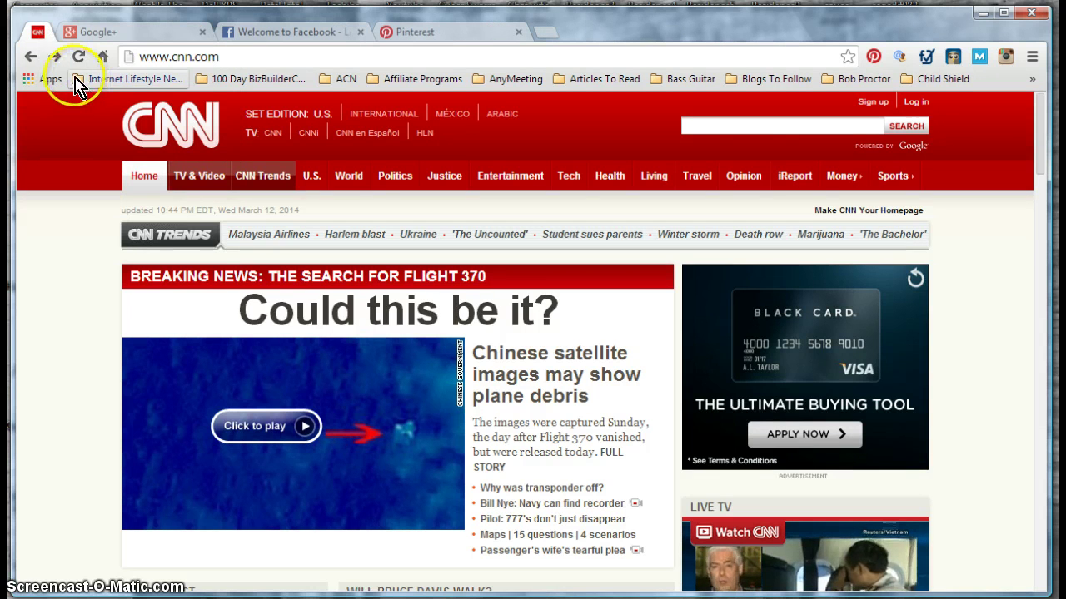
left_click(98, 34)
right_click(73, 33)
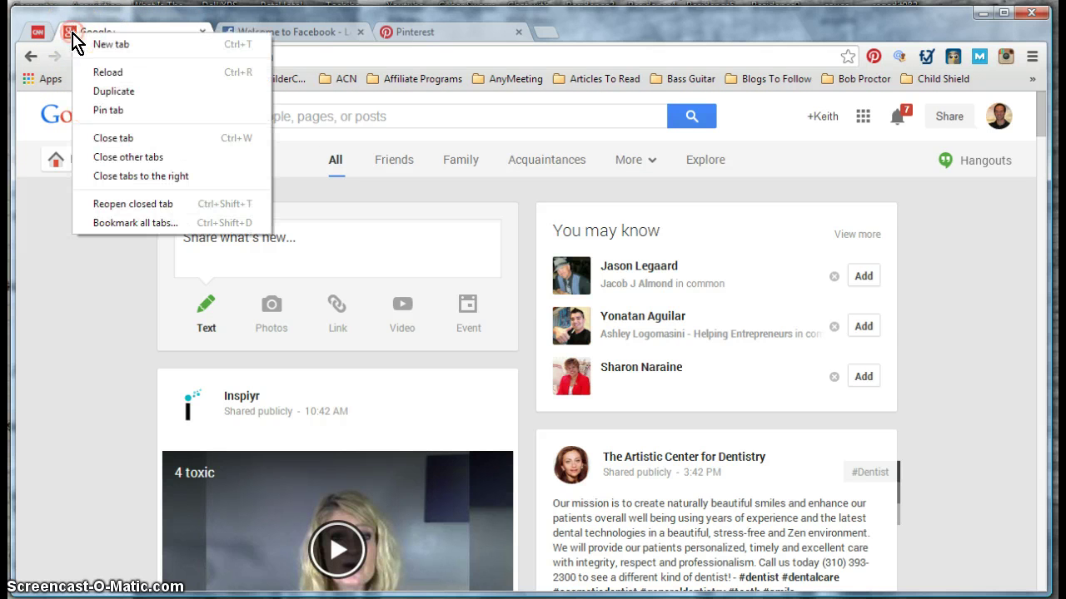
left_click(105, 109)
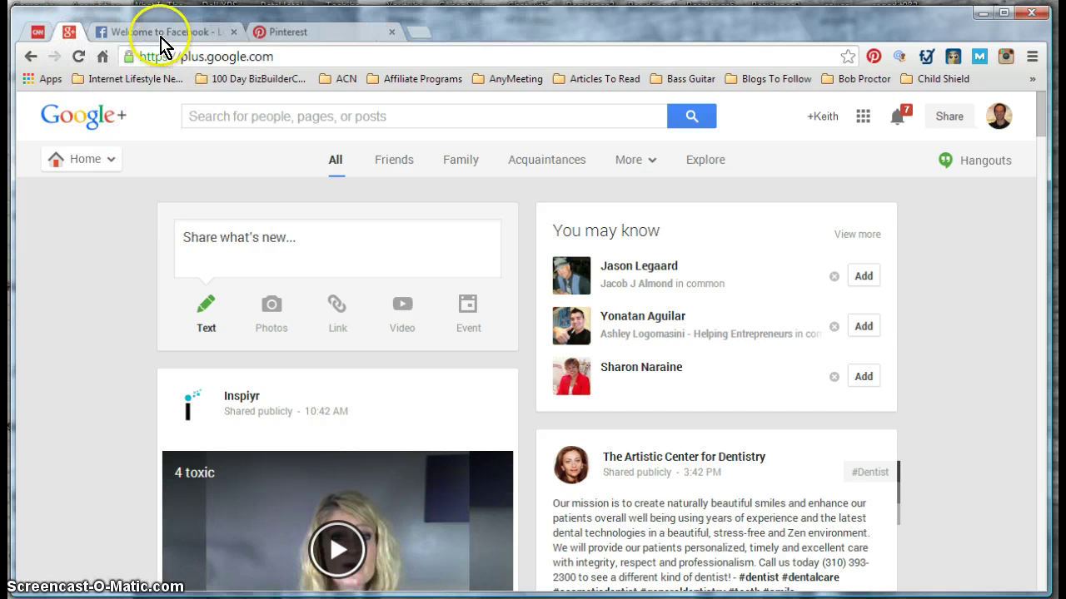
- Pin the Facebook and Pinterest tabs, then close the Chrome window
left_click(162, 33)
right_click(163, 30)
left_click(199, 105)
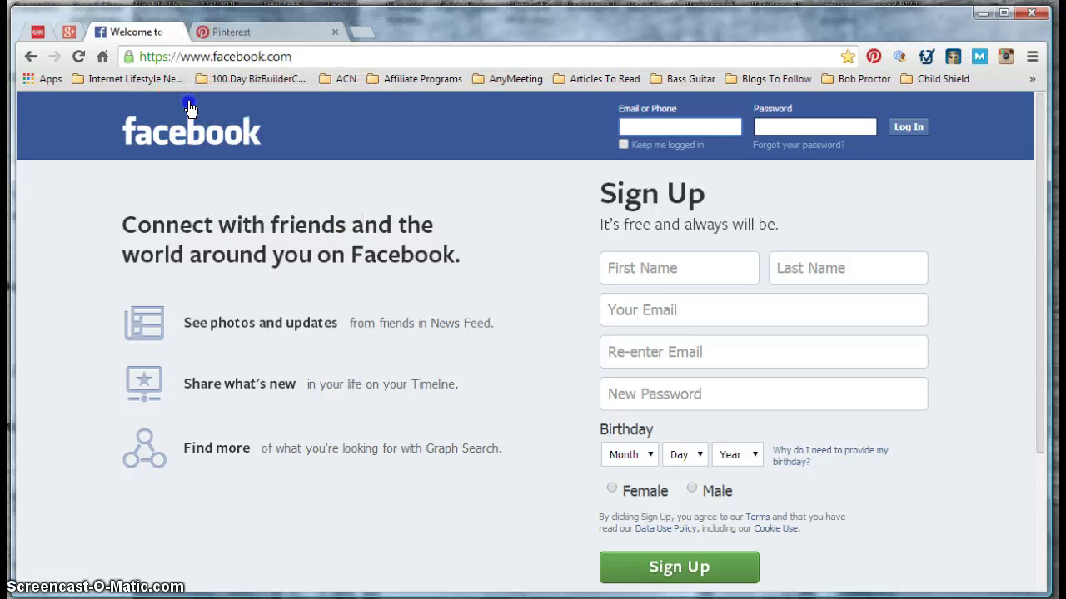
left_click(201, 32)
right_click(200, 35)
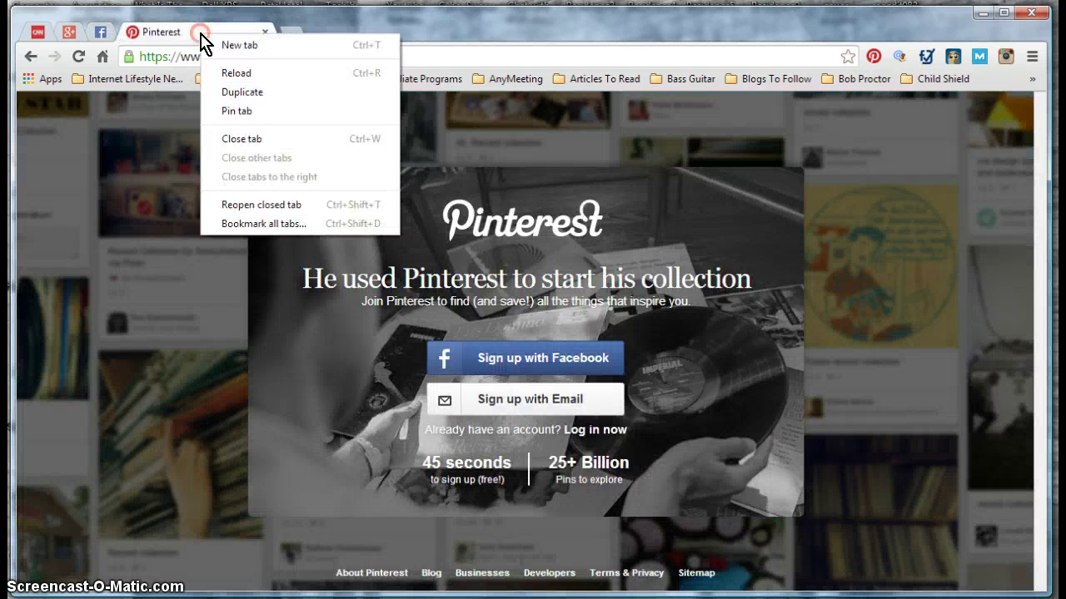
left_click(234, 111)
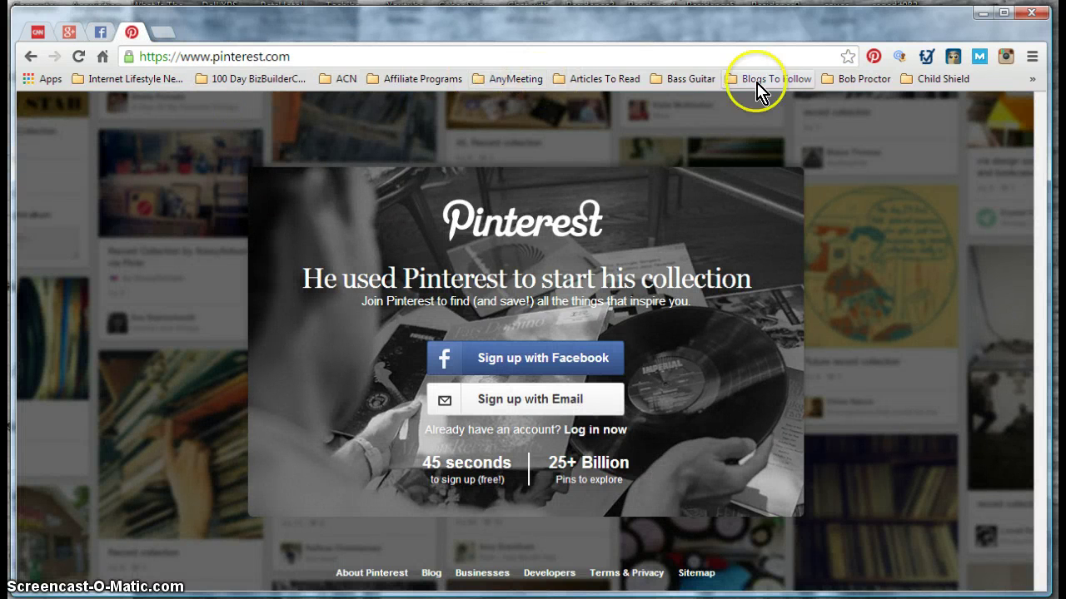
left_click(1033, 14)
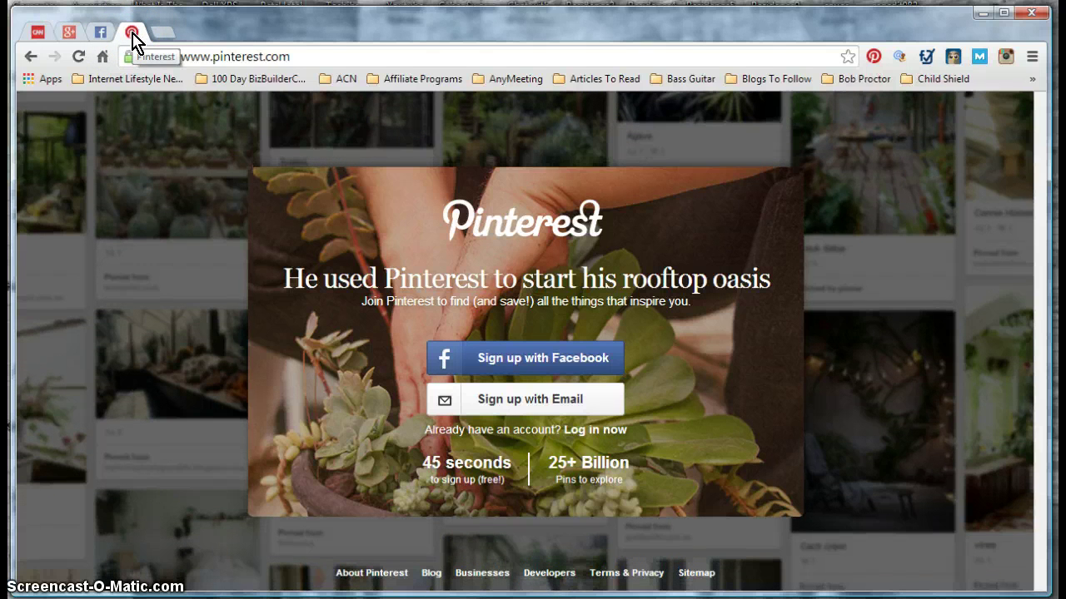
- In the reopened Chrome, view the pinned Pinterest tab's menu, dismiss it and select its web address
right_click(132, 39)
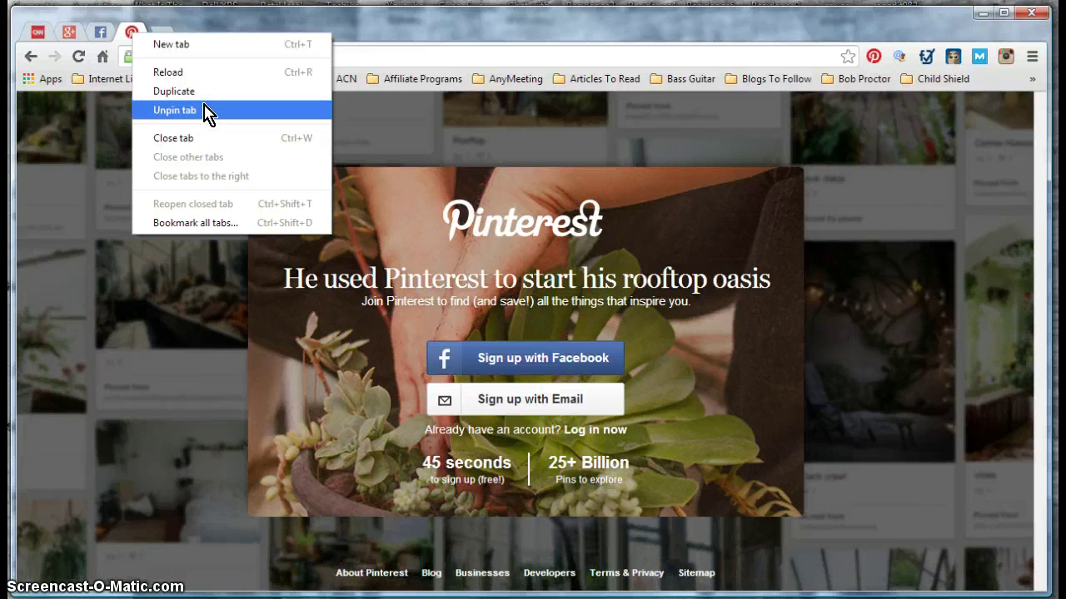
left_click(334, 68)
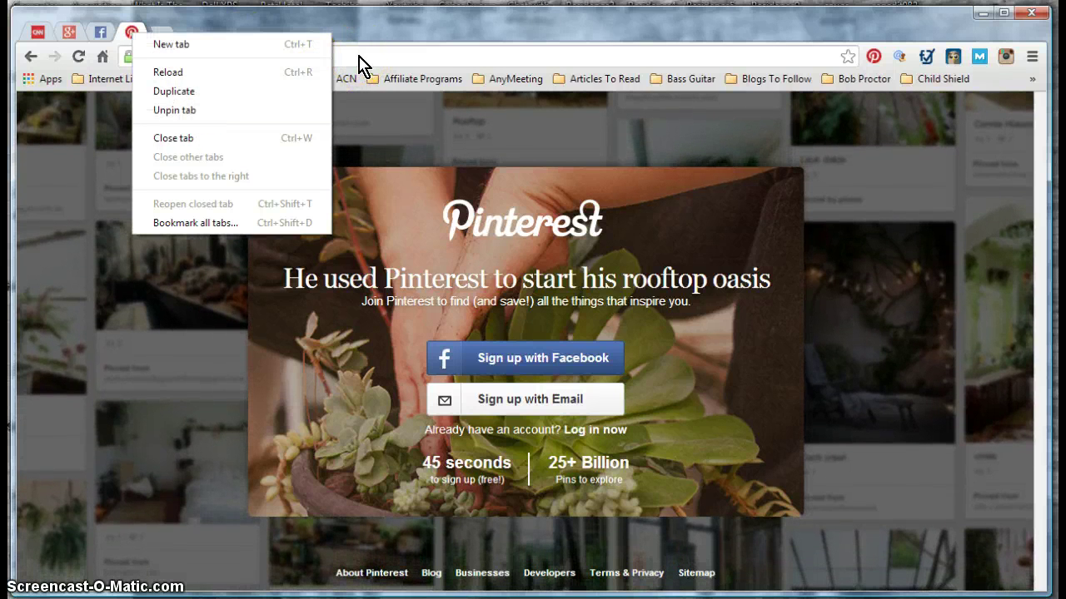
left_click(343, 57)
left_click_drag(340, 52, 131, 41)
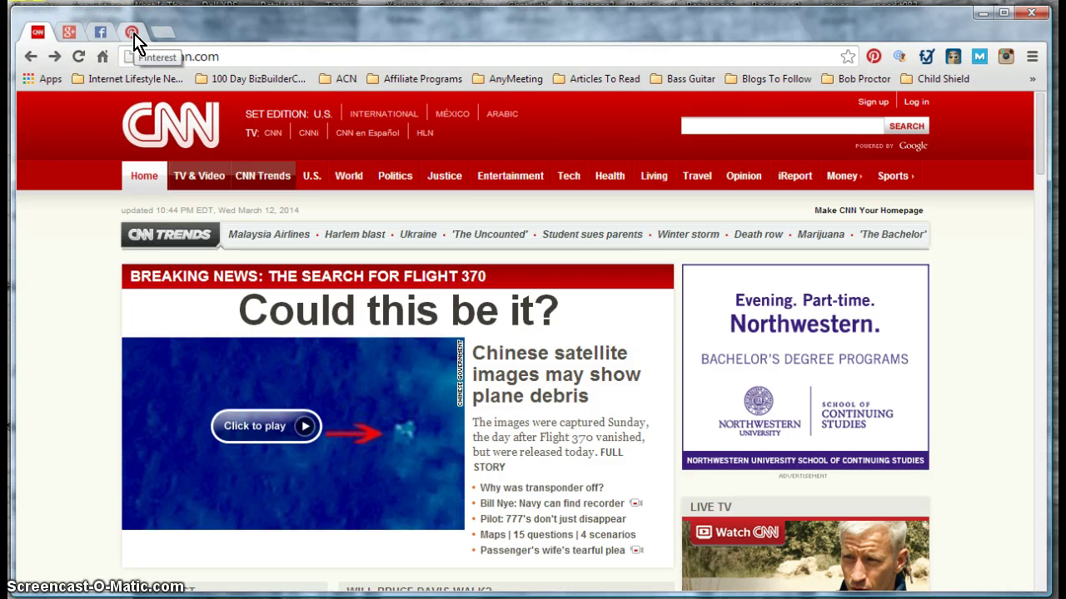
- Go from the pinned CNN tab to the pinned Pinterest tab with Ctrl+Shift+Tab
left_click(37, 35)
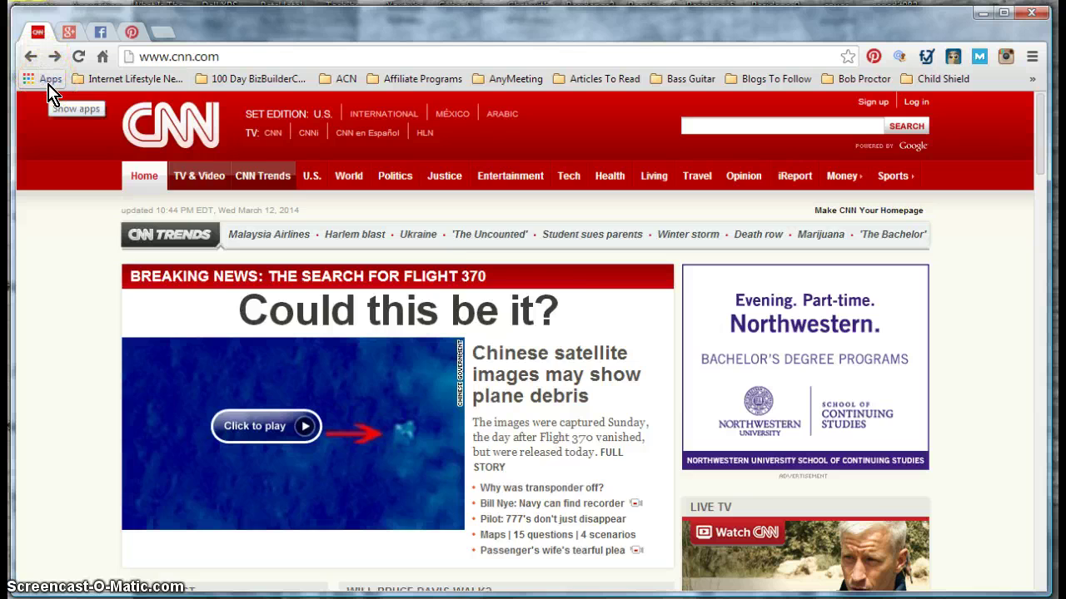
key("ctrl+shift+Tab")
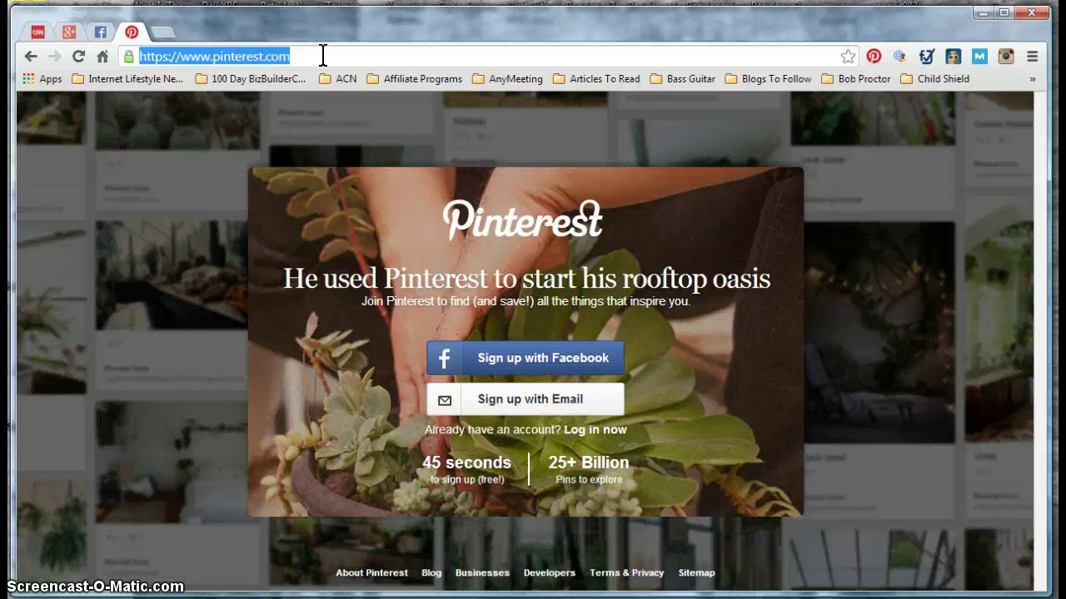
key("ctrl+shift+Delete")
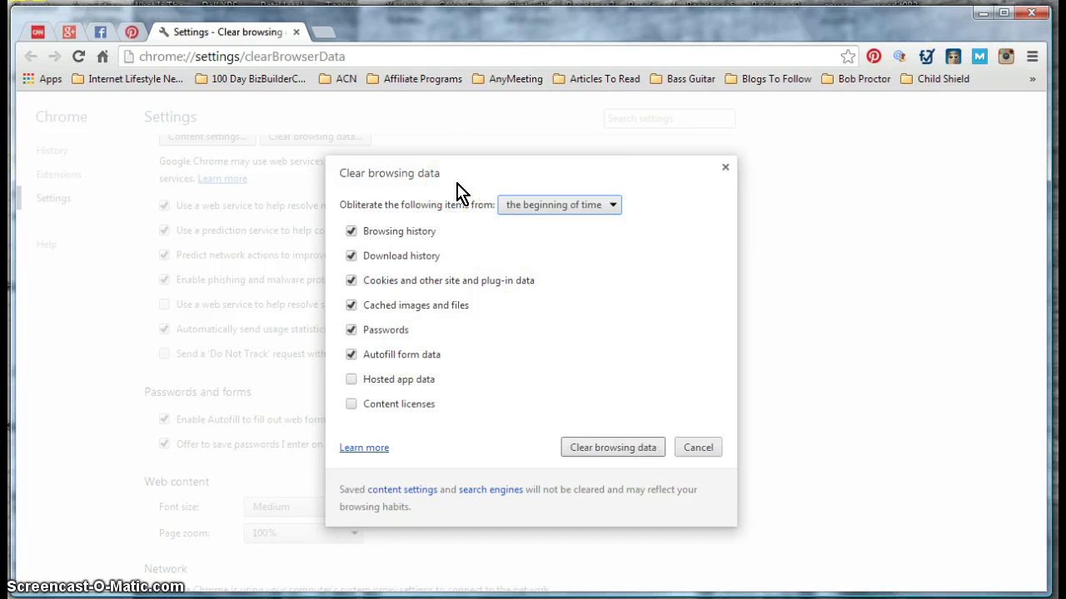
left_click(295, 31)
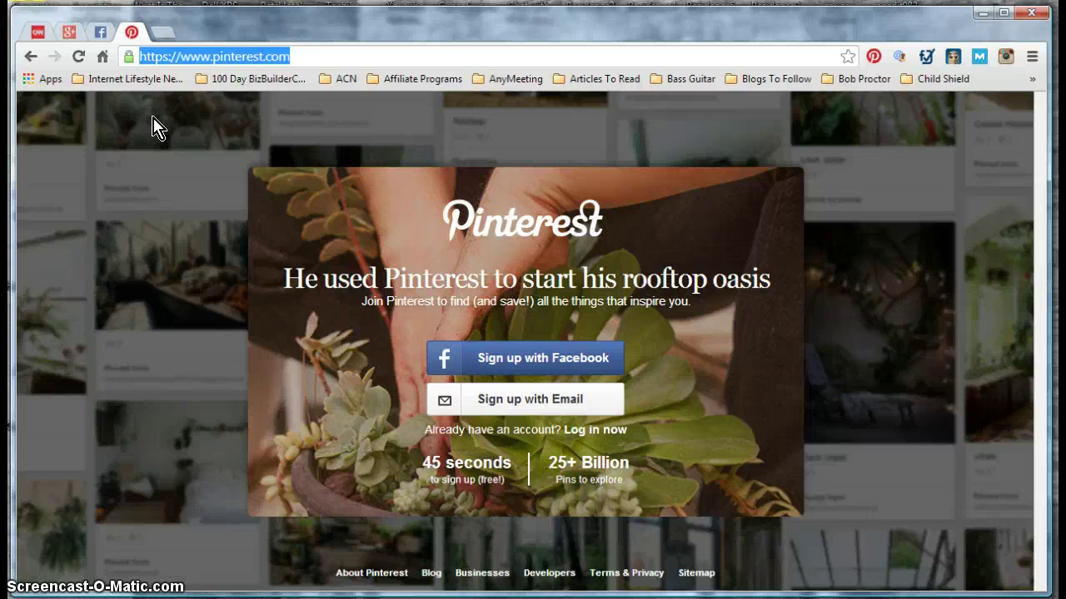
key("ctrl+h")
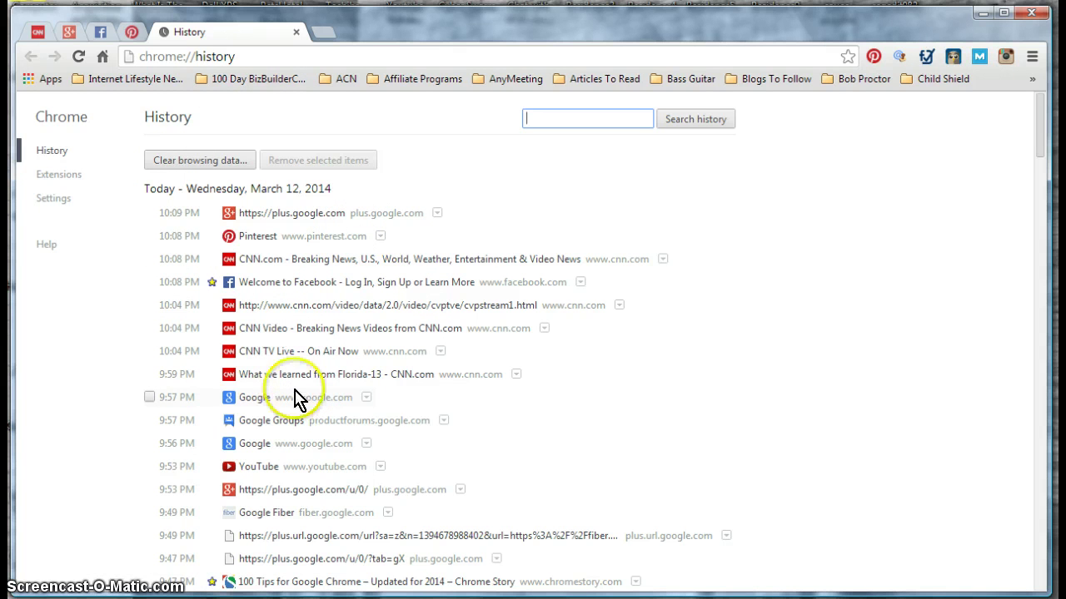
left_click(296, 32)
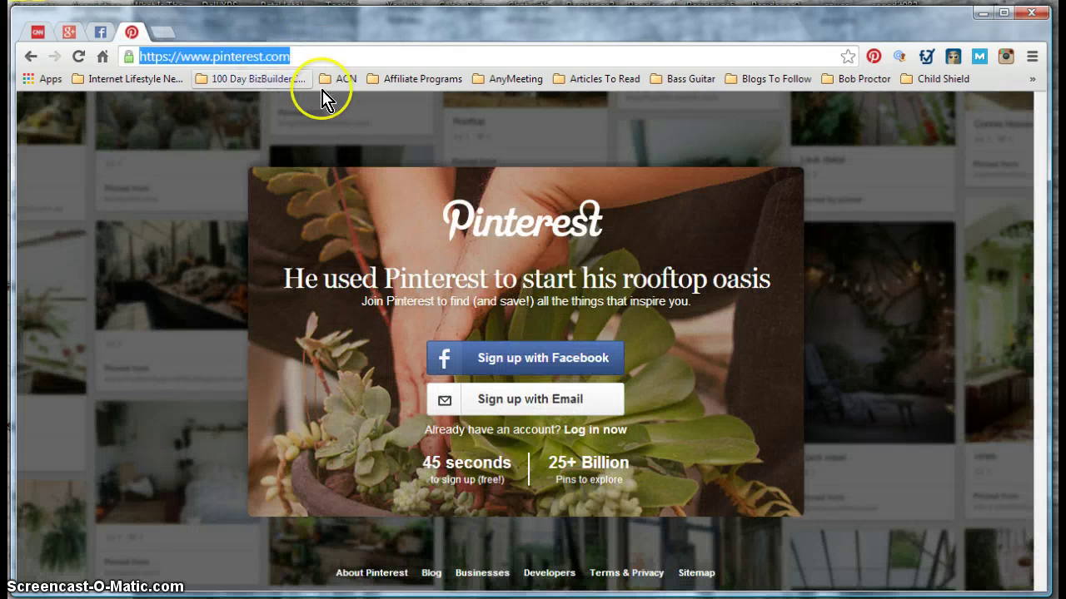